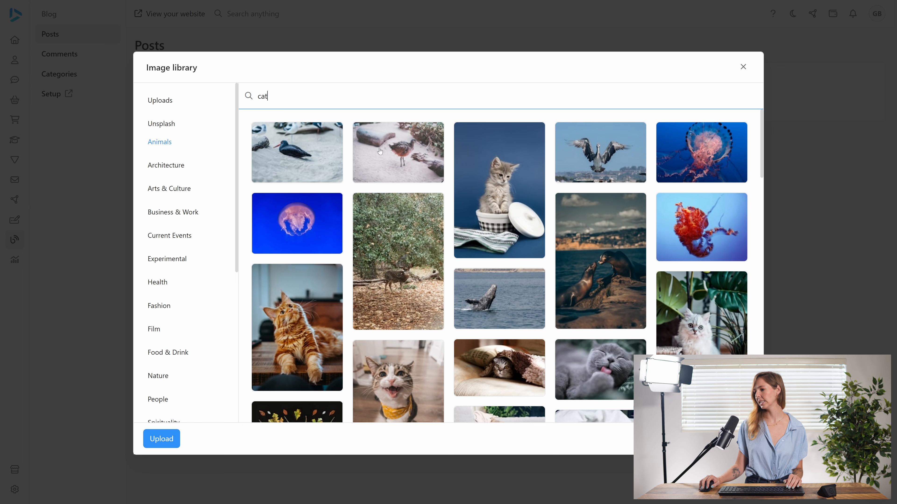
# - Use the photo of the grey cat licking its paw as the post image and set the status to Published
pyautogui.scroll(-2, 598, 303)
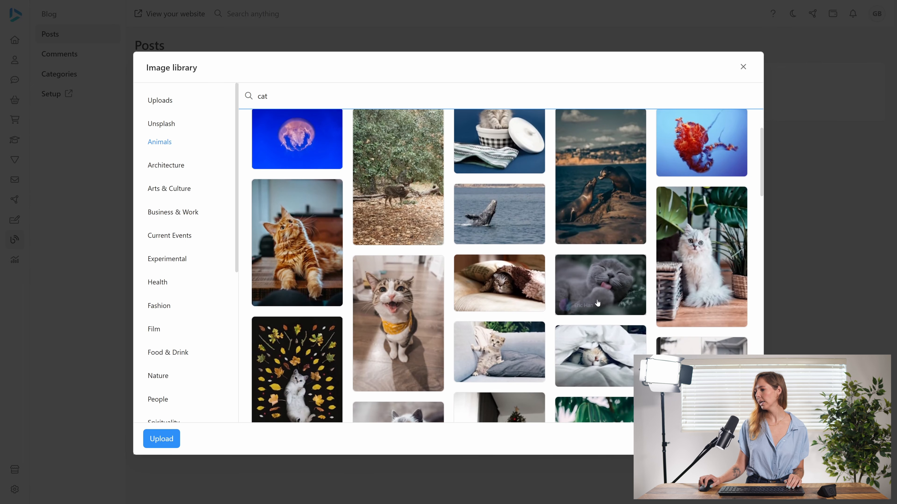
pyautogui.click(587, 279)
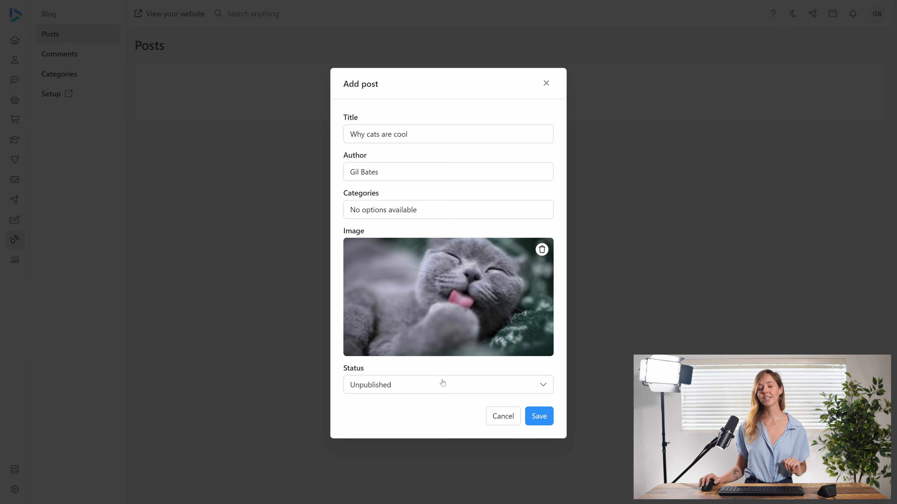
pyautogui.click(423, 389)
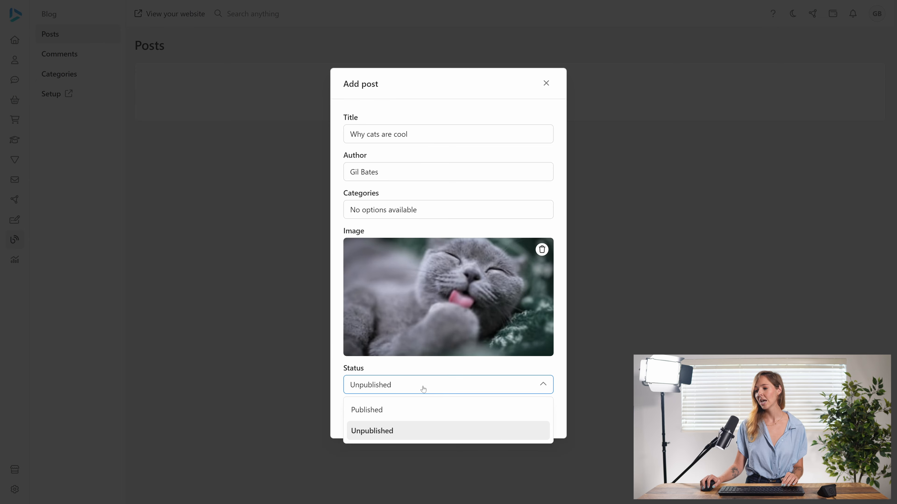
pyautogui.click(401, 411)
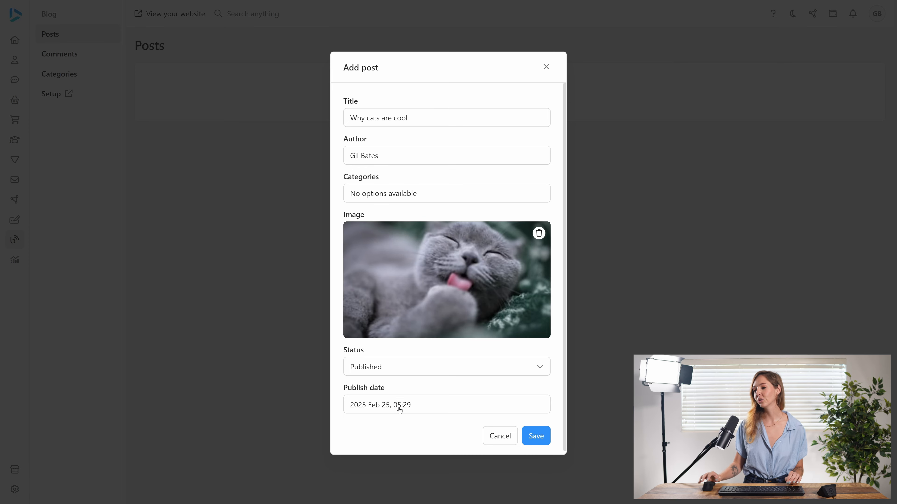
# - Set the publish date to 2025 Feb 28 and save the new post
pyautogui.click(378, 409)
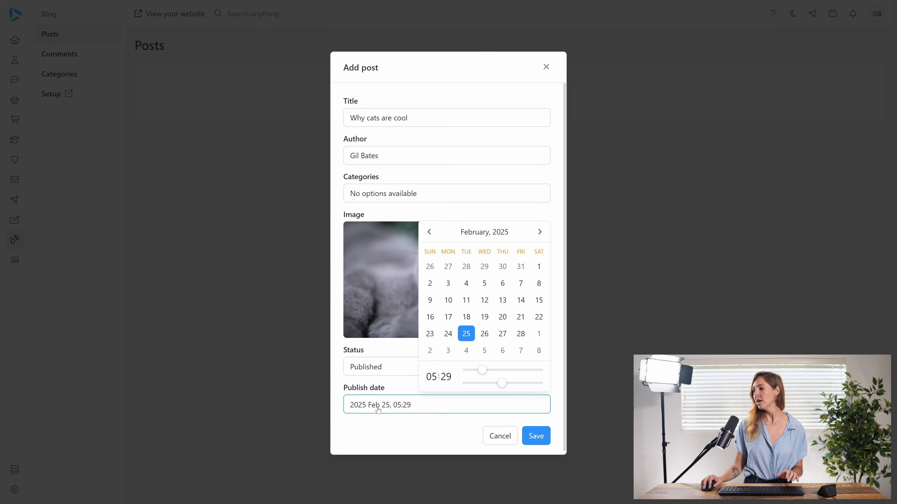
pyautogui.click(520, 334)
pyautogui.click(418, 406)
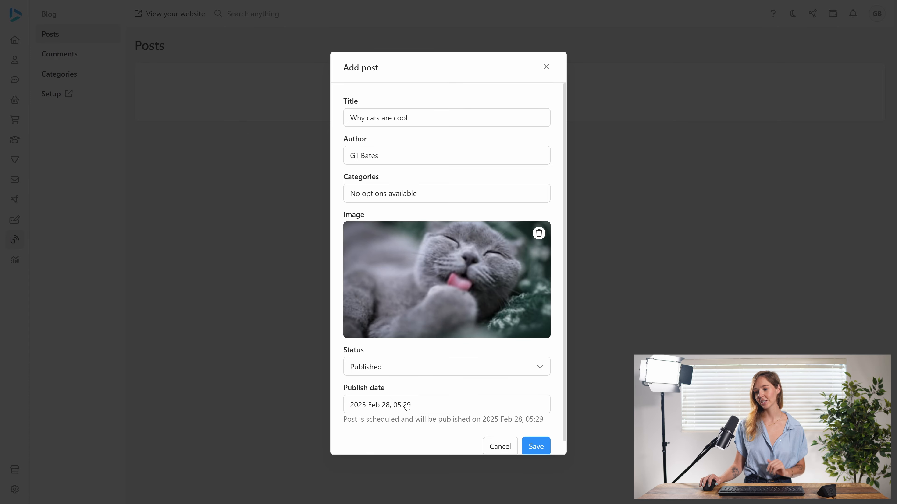
pyautogui.click(535, 446)
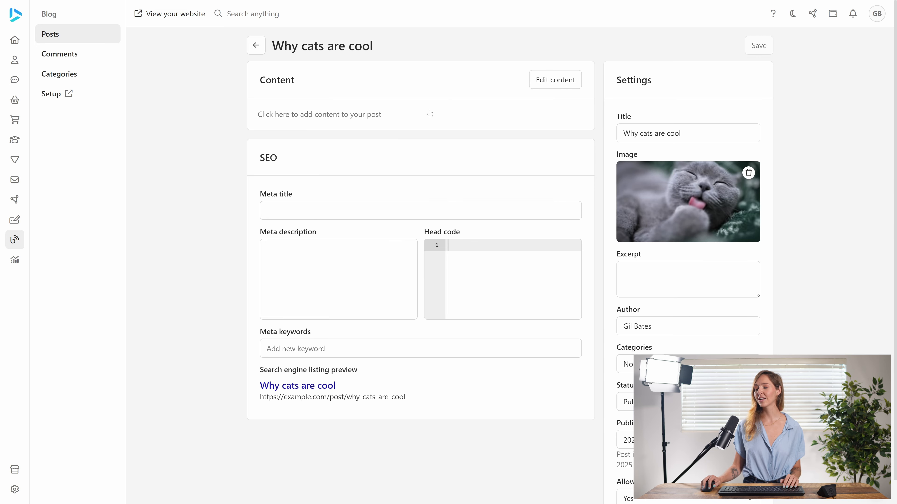
# - Start the post's content with the premade Blog block titled "He's got a beautiful face and a great smile."
pyautogui.click(368, 121)
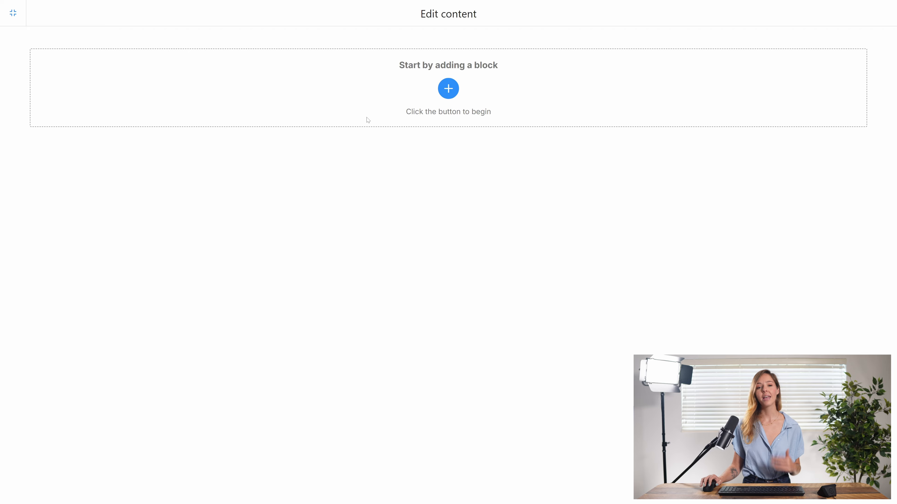
pyautogui.click(450, 92)
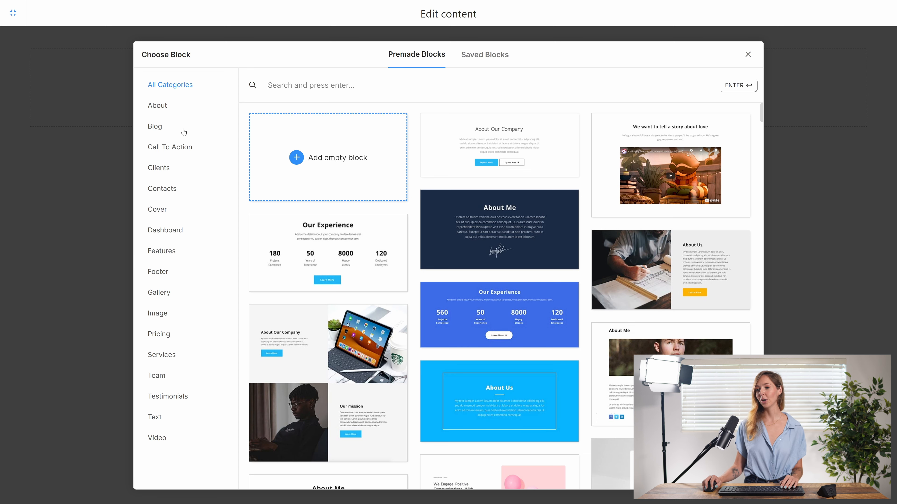
pyautogui.click(172, 132)
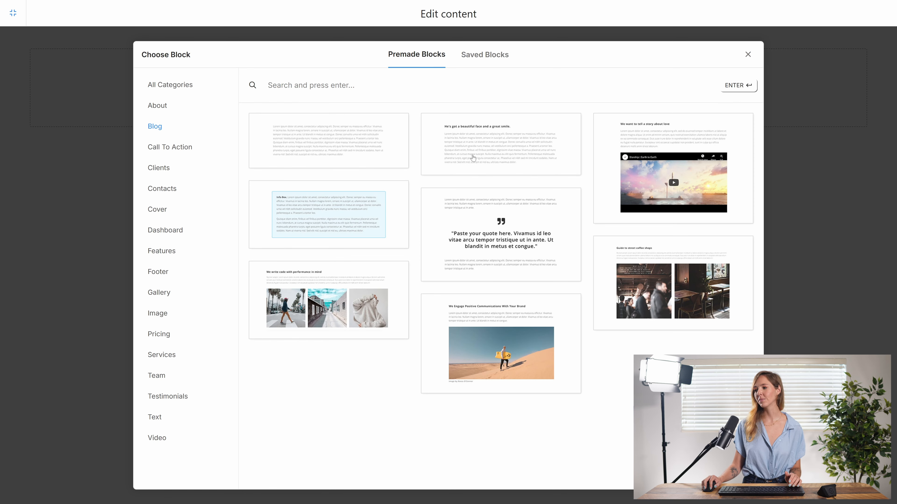
pyautogui.click(474, 158)
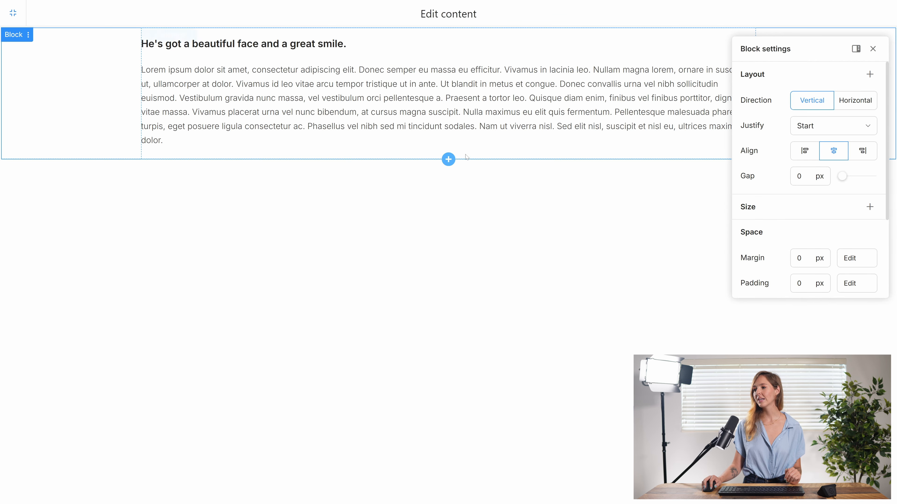
# - Append the three-image Blog block "We write code with performance in mind" and a plain paragraph block below it
pyautogui.click(448, 159)
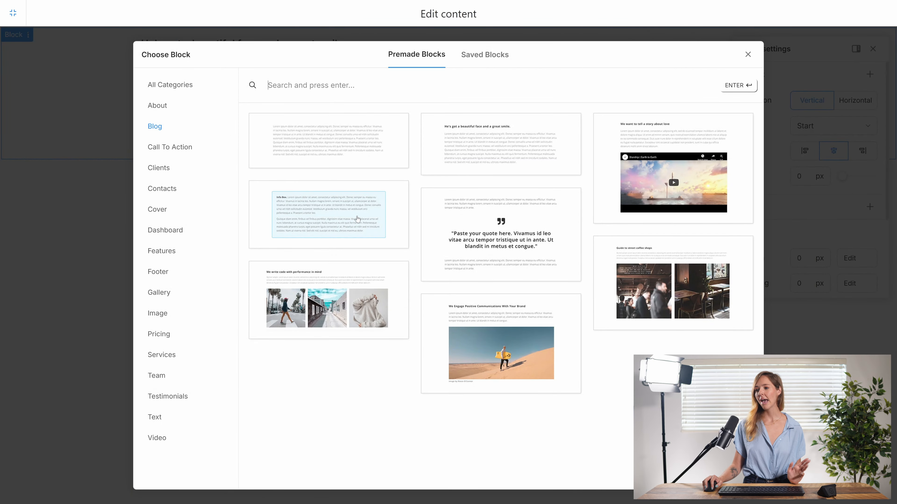
pyautogui.click(332, 304)
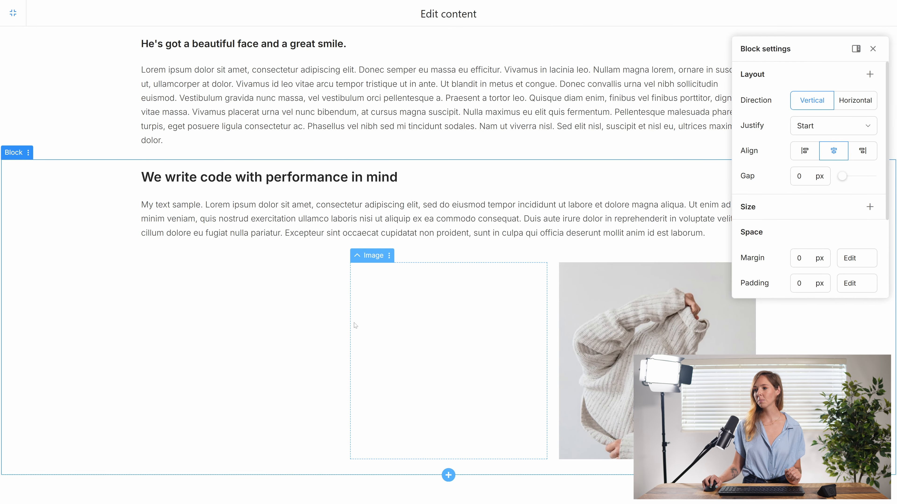
pyautogui.click(449, 473)
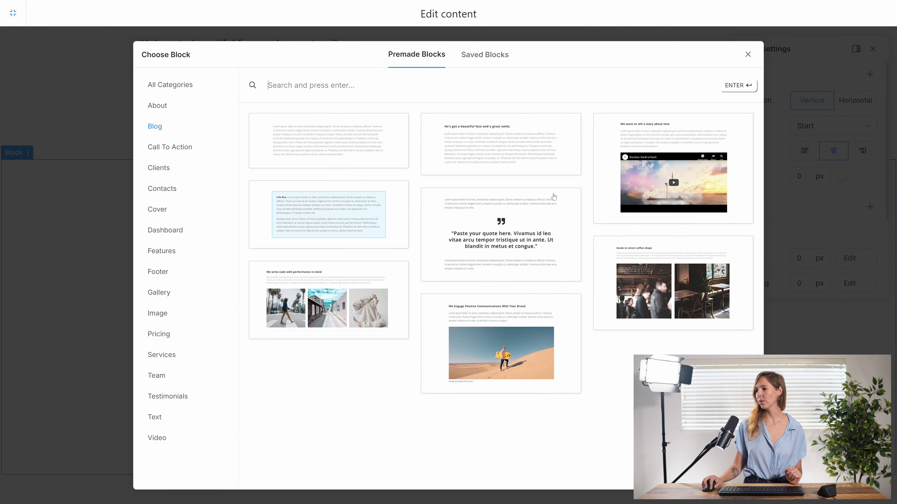
pyautogui.click(345, 138)
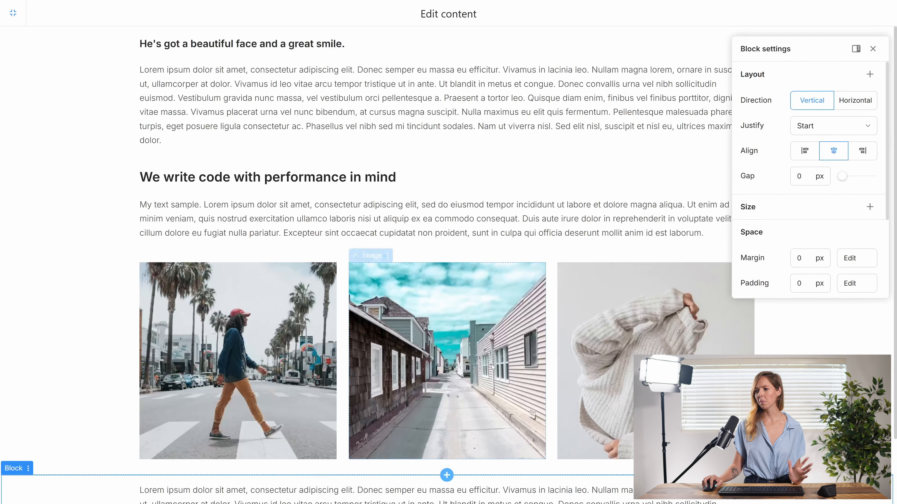
# - Append the Info Box block and the video block "We want to tell a story about love" at the end of the content
pyautogui.scroll(-2, 498, 368)
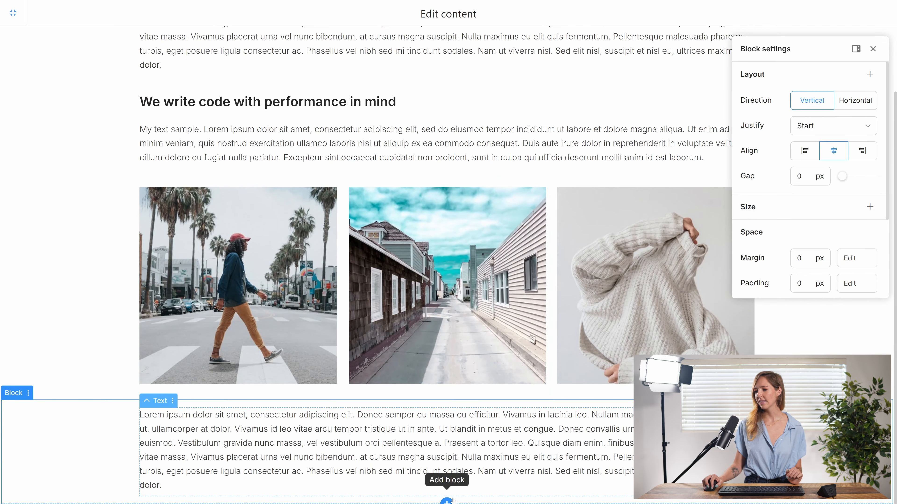
pyautogui.click(447, 501)
pyautogui.click(358, 226)
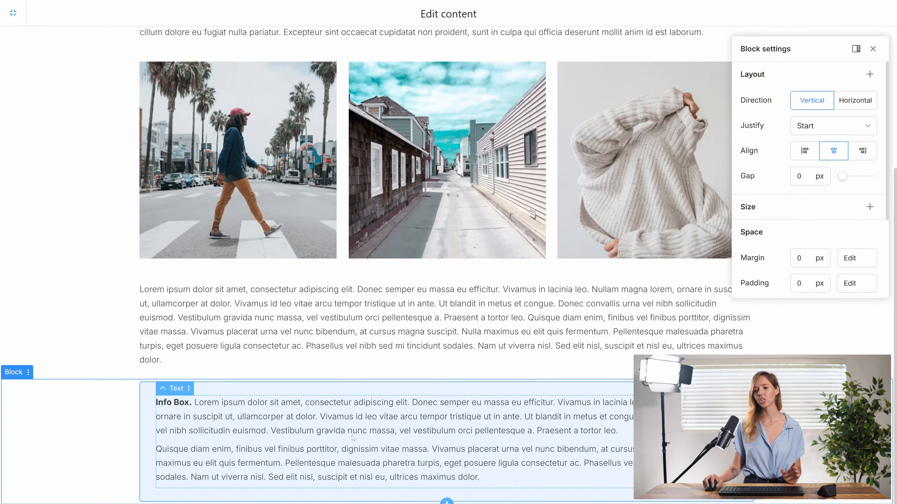
pyautogui.click(447, 501)
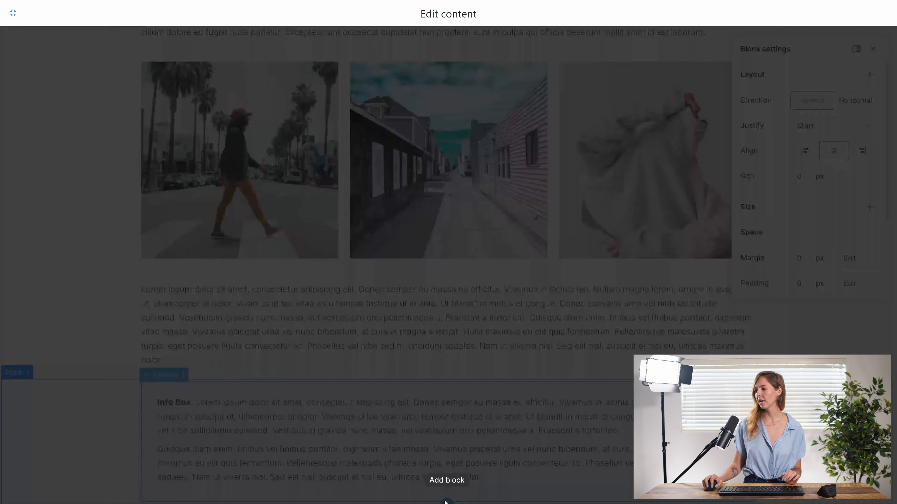
pyautogui.click(673, 168)
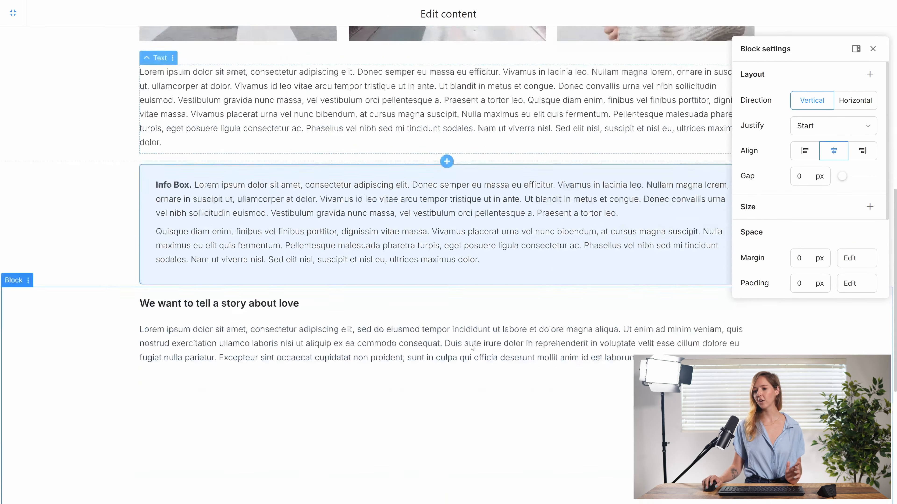
# - Examine the settings of the second block's text, heading and first image and of the opening paragraph, and leave the content editor
pyautogui.scroll(15, 459, 343)
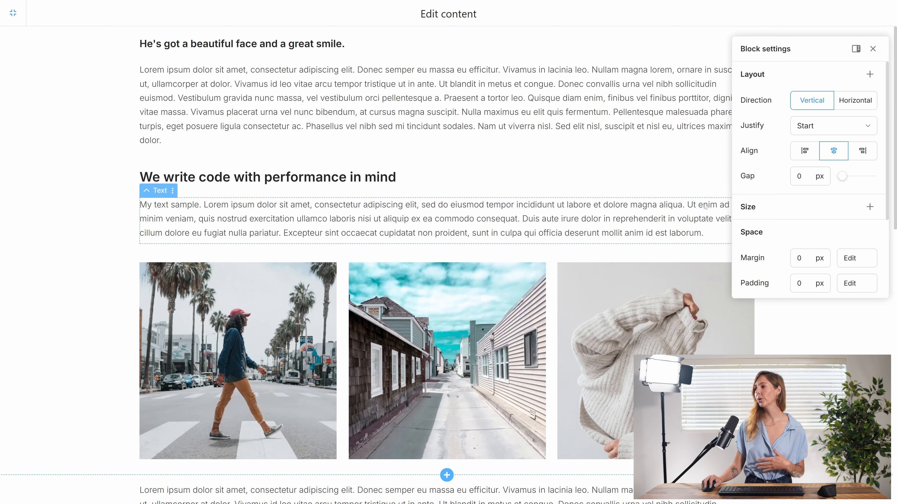
pyautogui.click(436, 209)
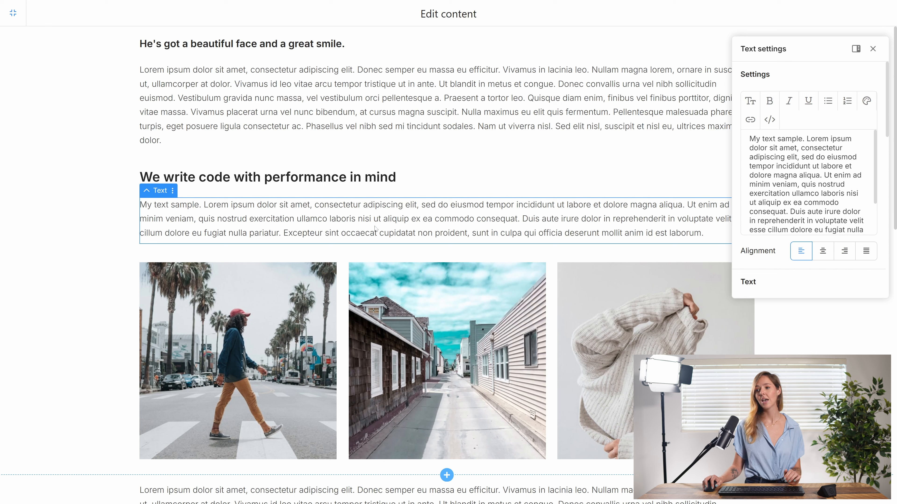
pyautogui.click(305, 180)
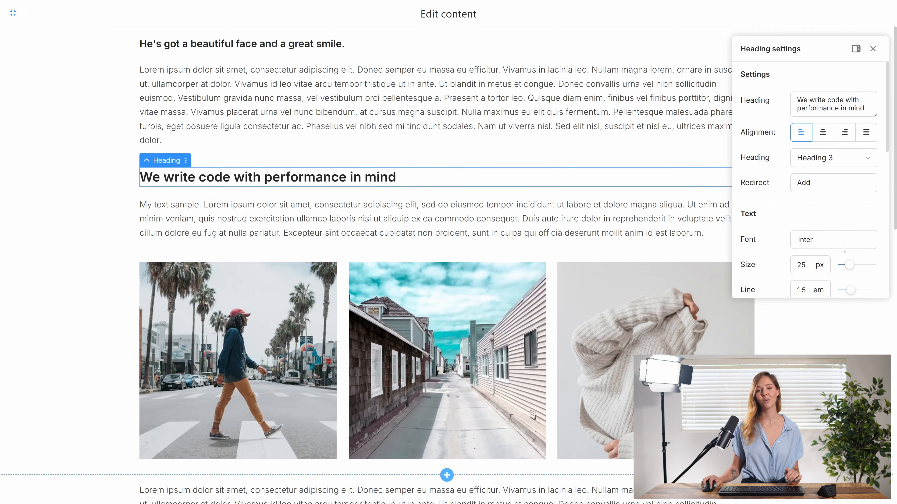
pyautogui.click(227, 346)
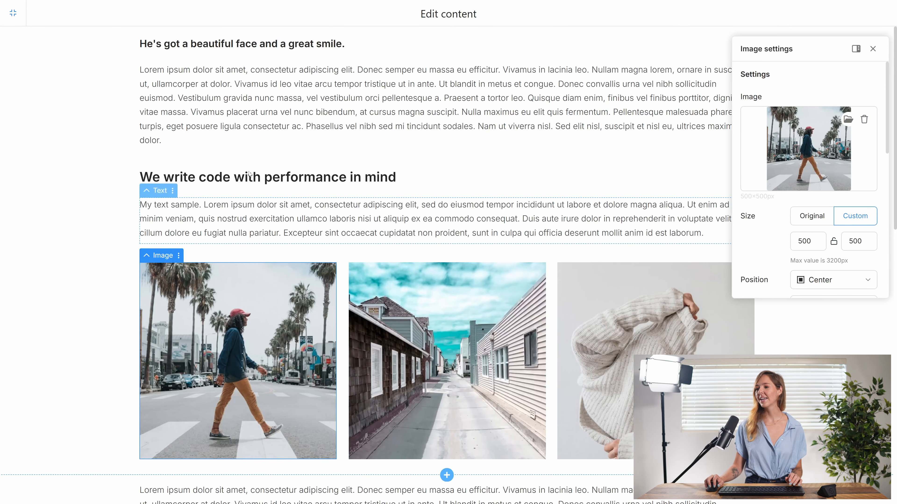
pyautogui.click(248, 131)
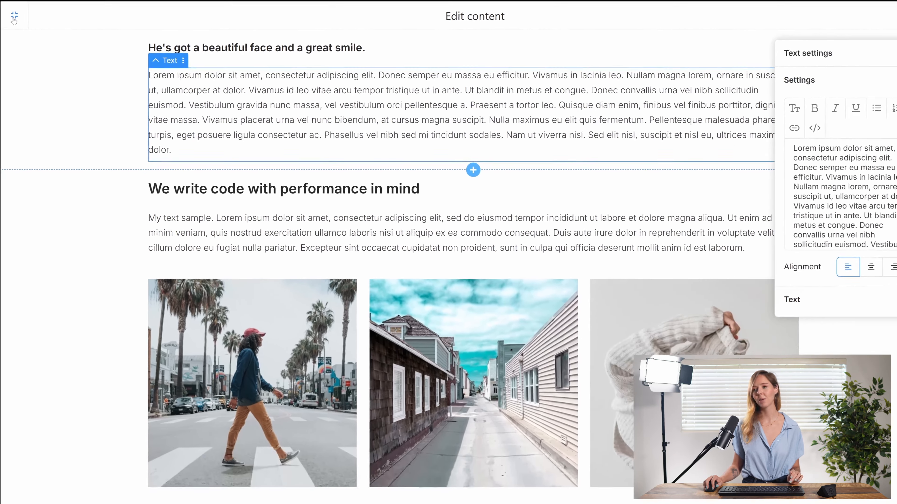
pyautogui.click(17, 23)
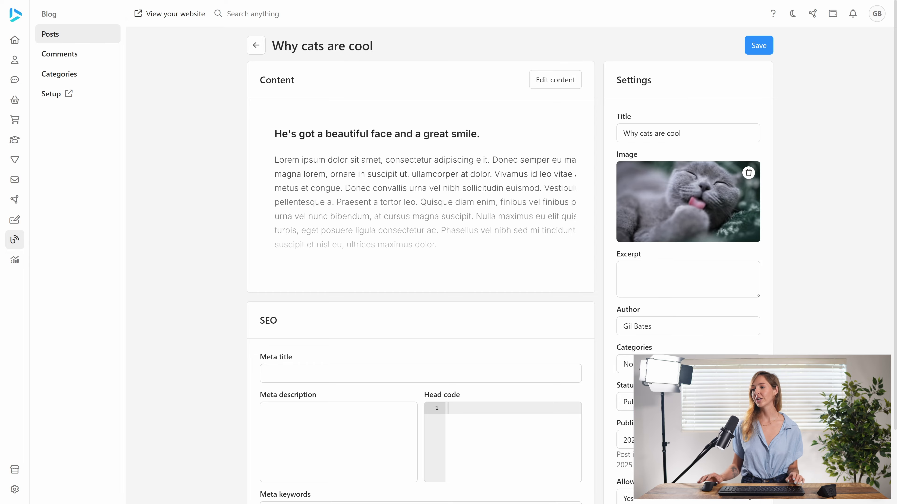
# - Copy the opening paragraph's text from "Lorem ipsum" through "dolor. Viv" into the post's Excerpt
pyautogui.click(385, 193)
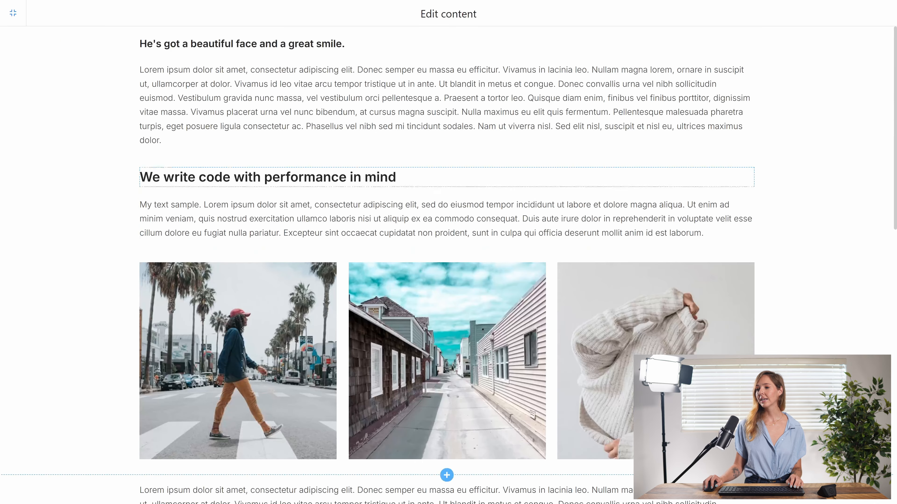
pyautogui.tripleClick(159, 72)
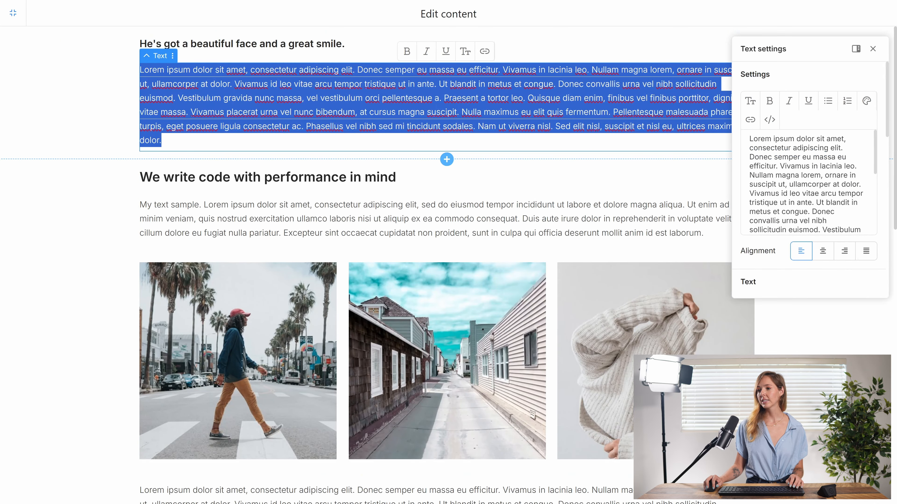
pyautogui.click(139, 72)
pyautogui.moveTo(140, 72); pyautogui.dragTo(247, 84)
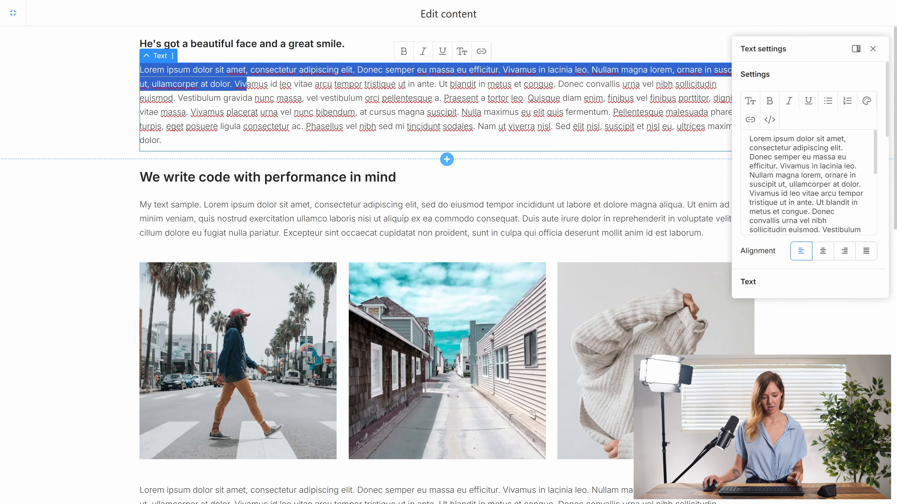
pyautogui.click(13, 14)
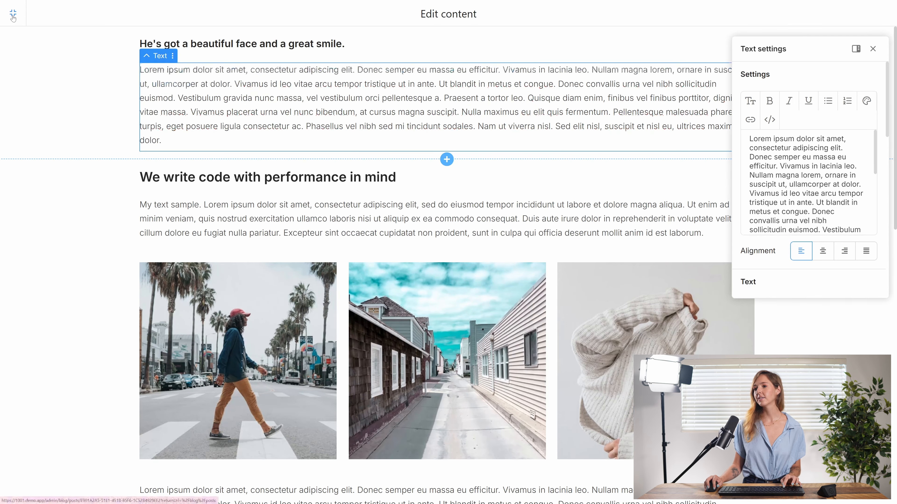
pyautogui.click(670, 278)
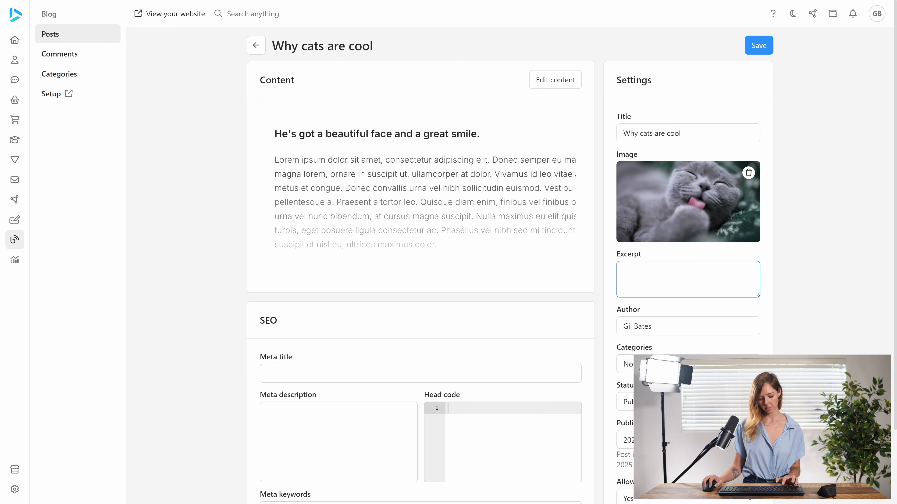
pyautogui.hotkey('ctrl', 'v')
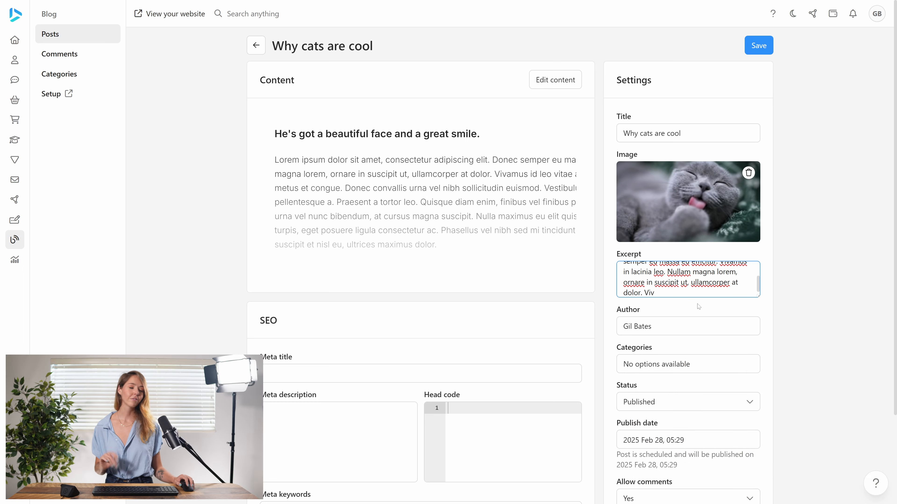
# - Check the available choices for allowing comments on the post, keeping Yes
pyautogui.scroll(-2, 739, 351)
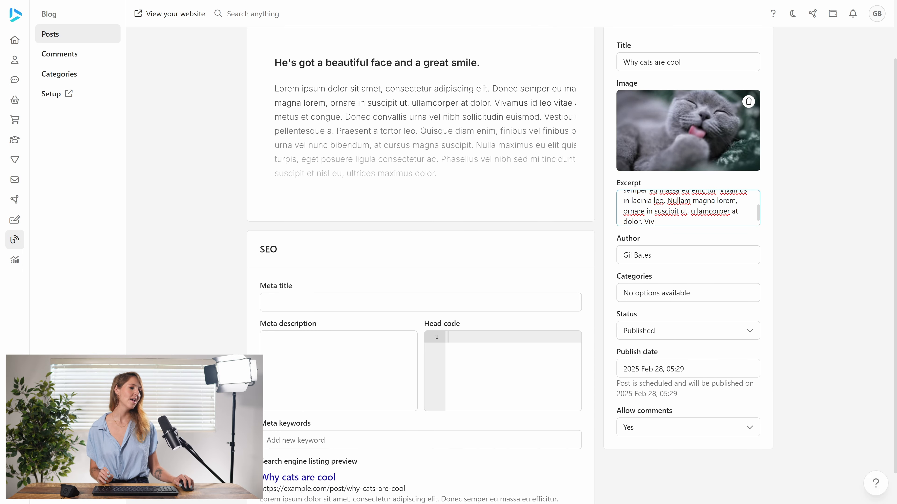
pyautogui.scroll(-1, 702, 409)
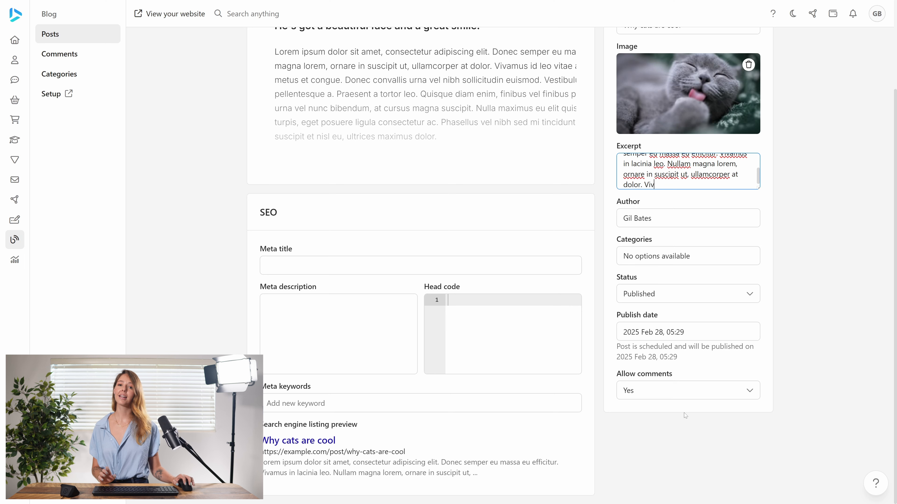
pyautogui.click(651, 385)
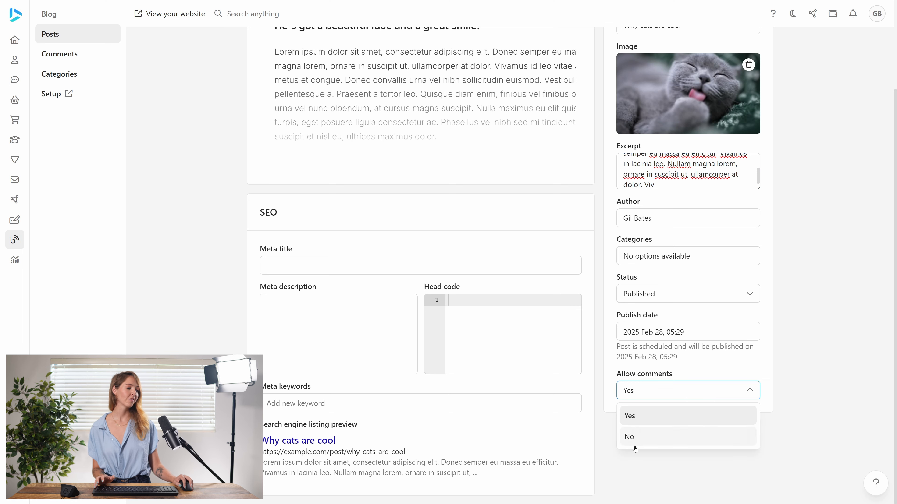
pyautogui.click(645, 396)
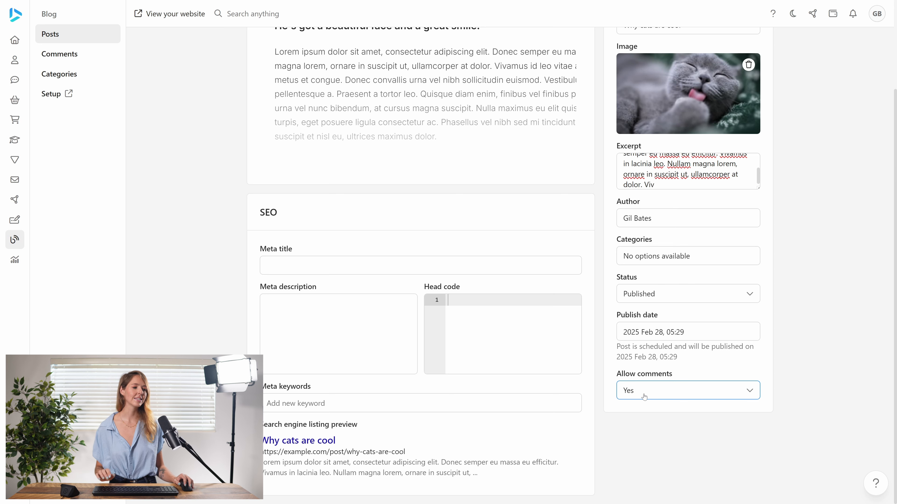
# - Set the post's SEO meta title to "Why cats make good companions"
pyautogui.click(364, 258)
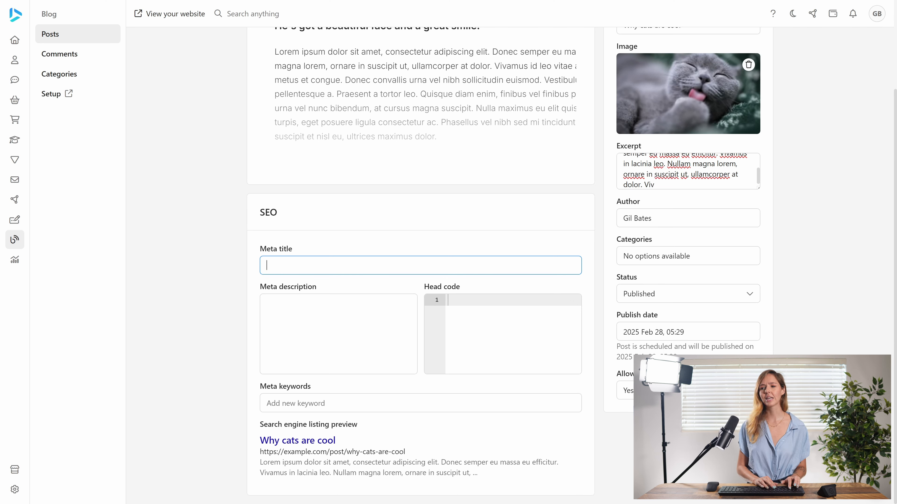
pyautogui.write('Why ca')
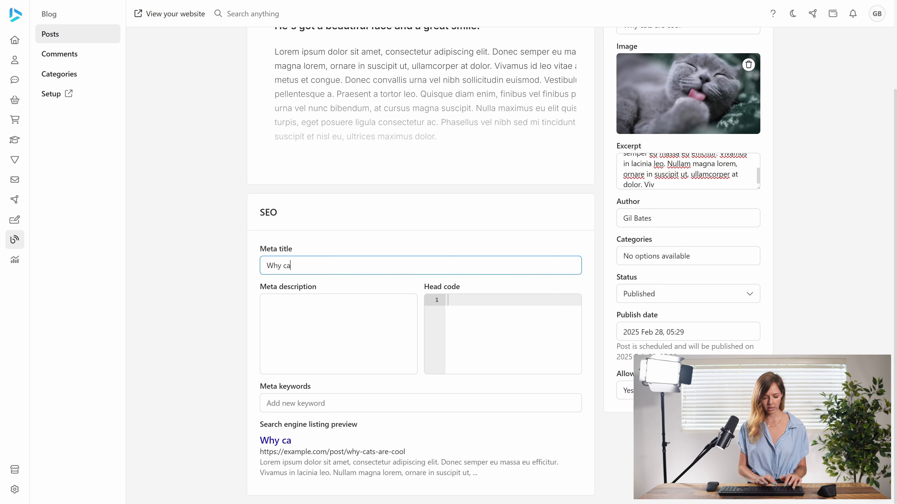
pyautogui.write('ts make g')
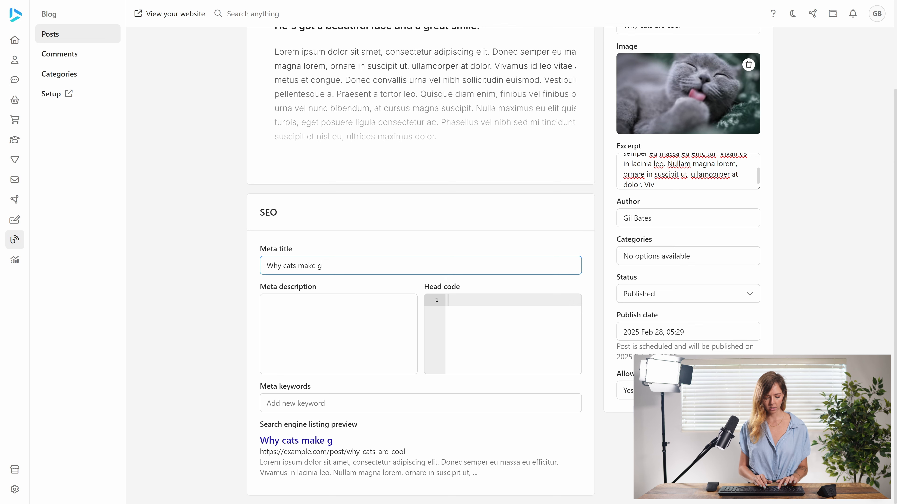
pyautogui.write('ood companios')
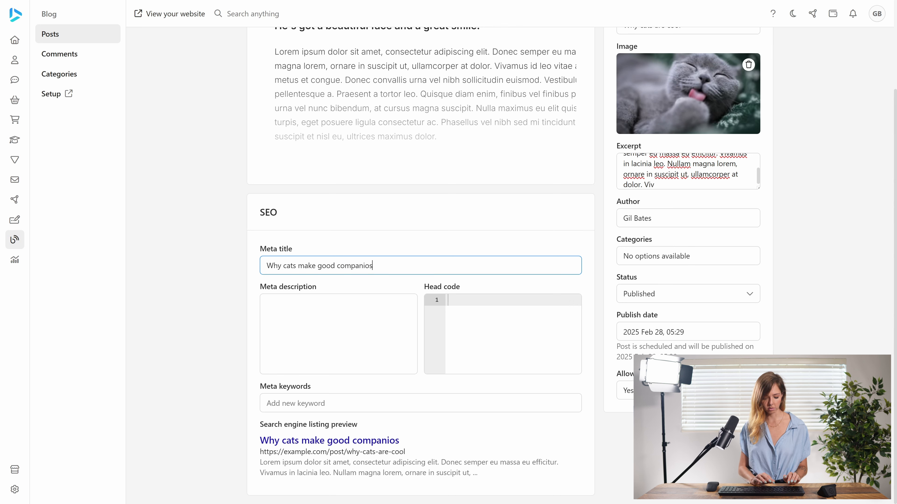
pyautogui.press('BackSpace')
pyautogui.write('ns')
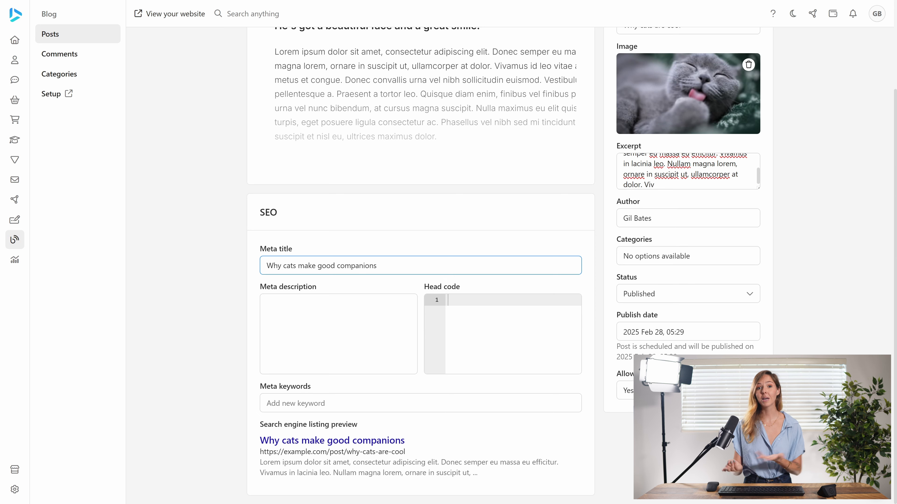
# - Copy the post's entire Excerpt text into the SEO meta description
pyautogui.click(267, 304)
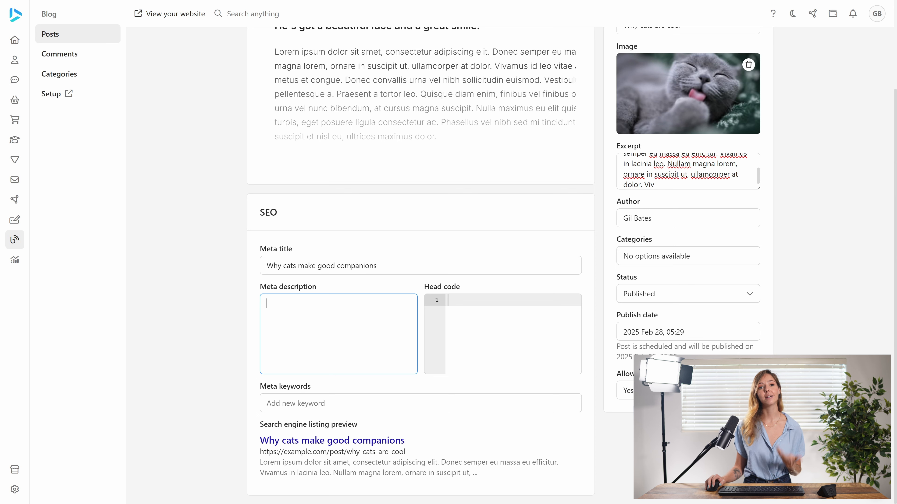
pyautogui.doubleClick(641, 163)
pyautogui.hotkey('ctrl', 'a')
pyautogui.hotkey('ctrl', 'c')
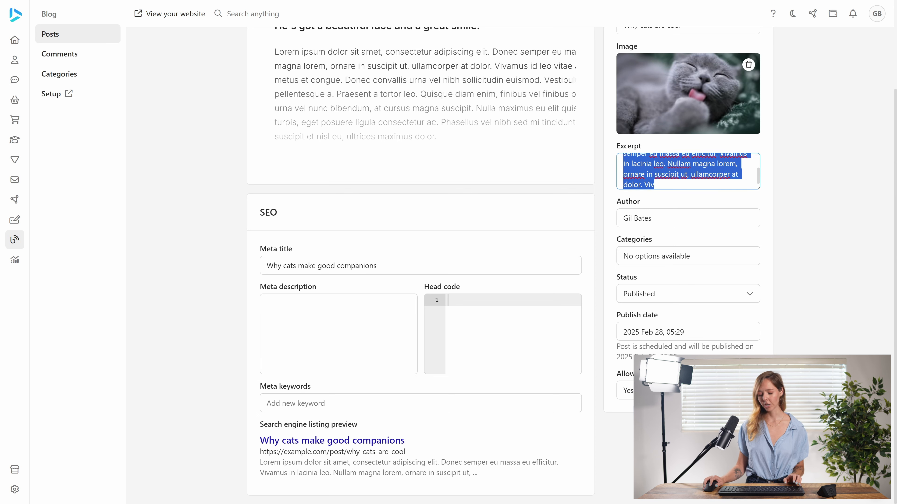
pyautogui.click(328, 334)
pyautogui.hotkey('ctrl', 'v')
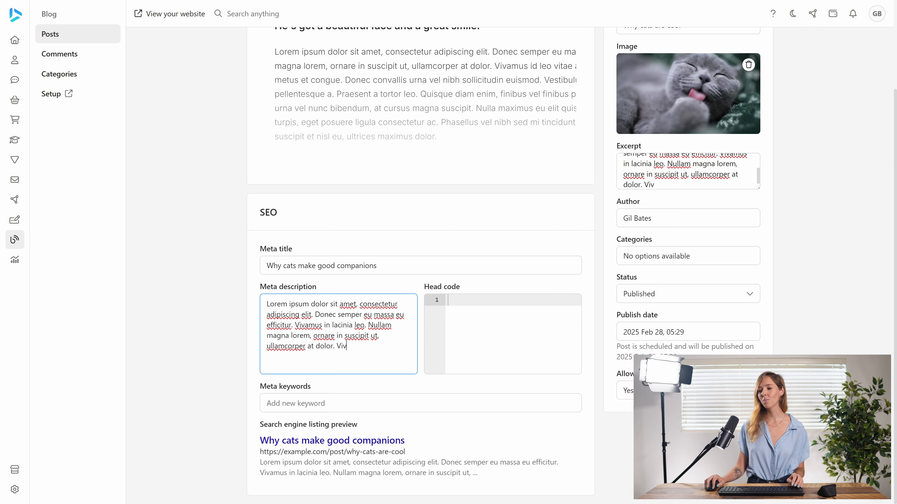
# - Add the meta keywords "cats", "cool cats" and "cool" to the post's SEO settings
pyautogui.click(296, 403)
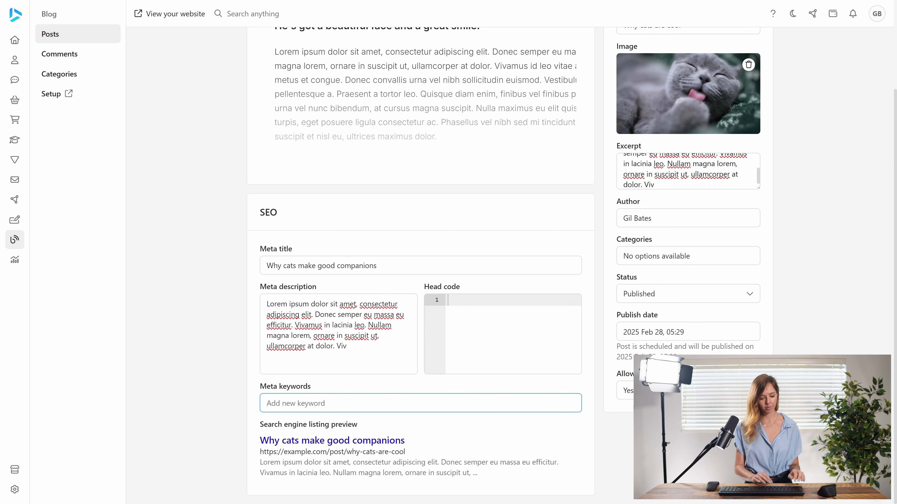
pyautogui.write('cats')
pyautogui.press('Return')
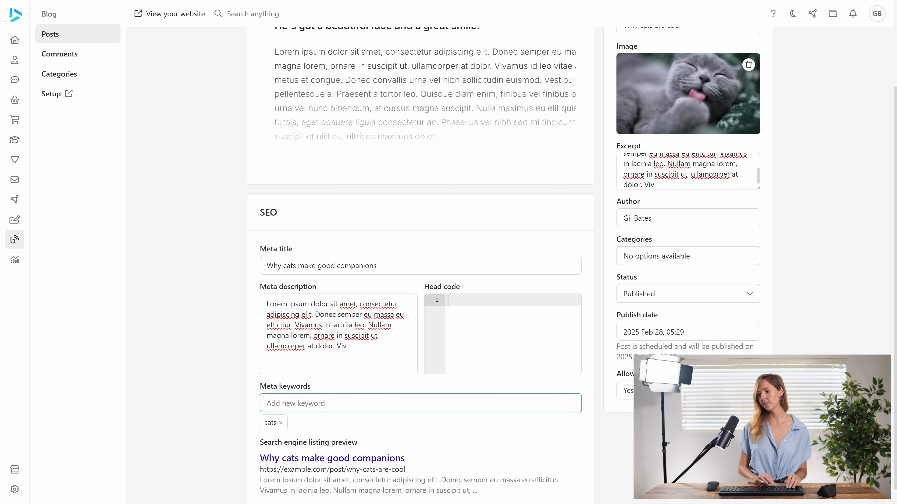
pyautogui.write('cool cats')
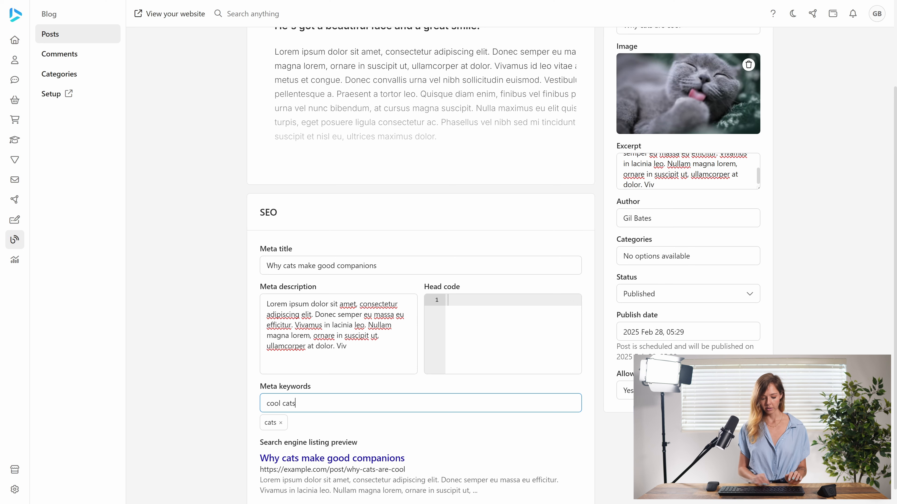
pyautogui.press('Return')
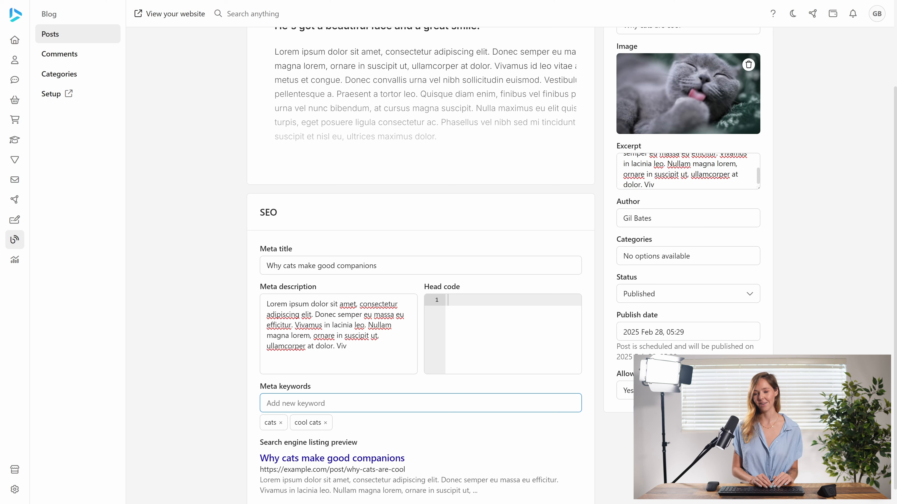
pyautogui.write('cool')
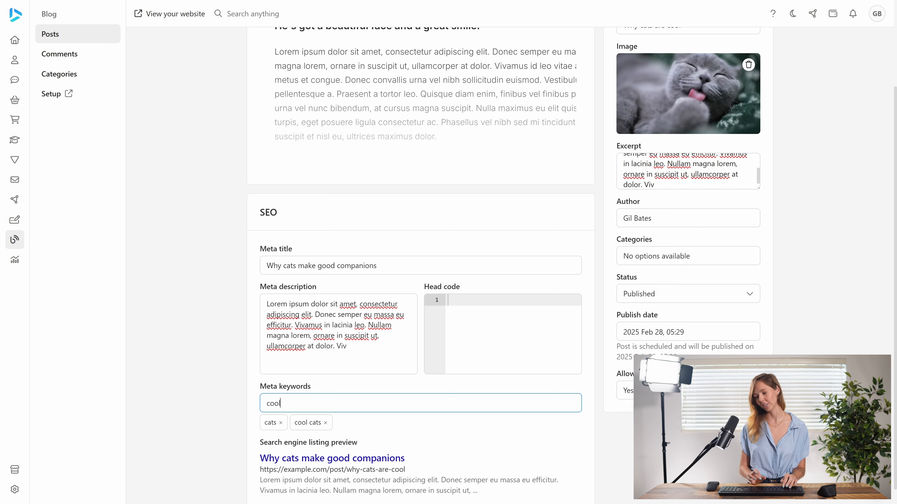
pyautogui.press('Return')
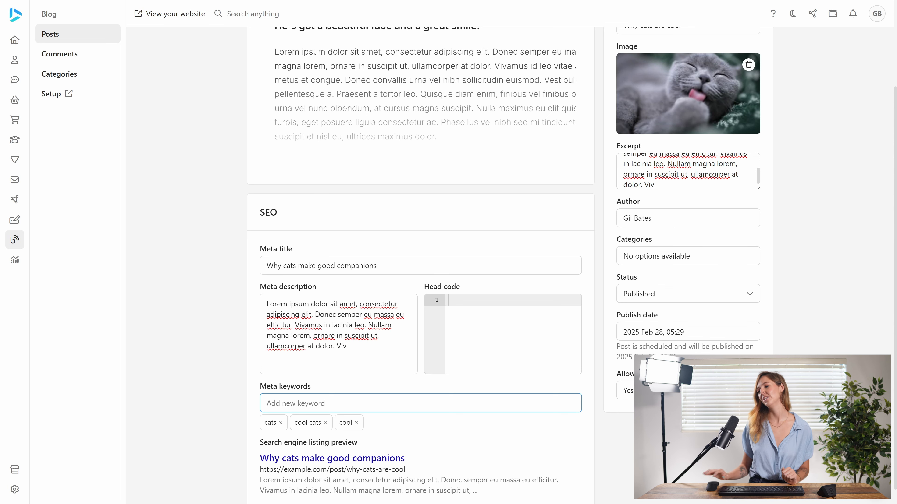
# - Check the search engine listing preview and save the blog post
pyautogui.scroll(-1, 420, 265)
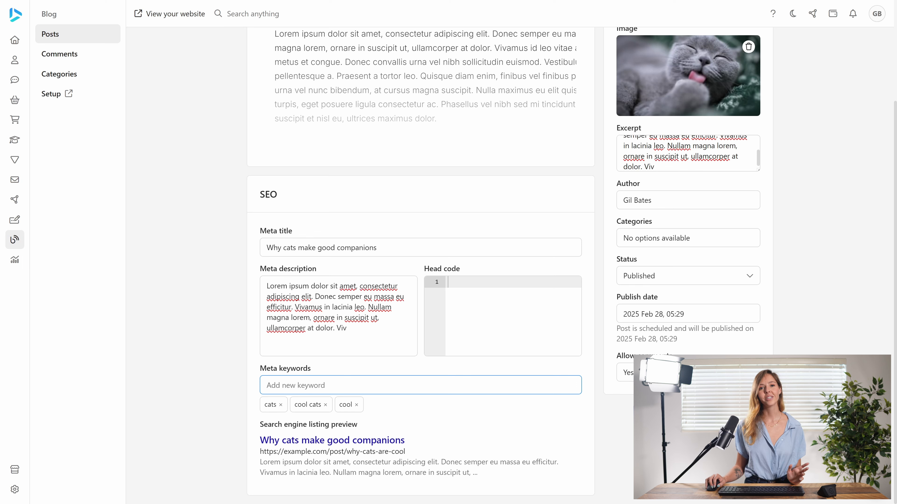
pyautogui.scroll(4, 420, 248)
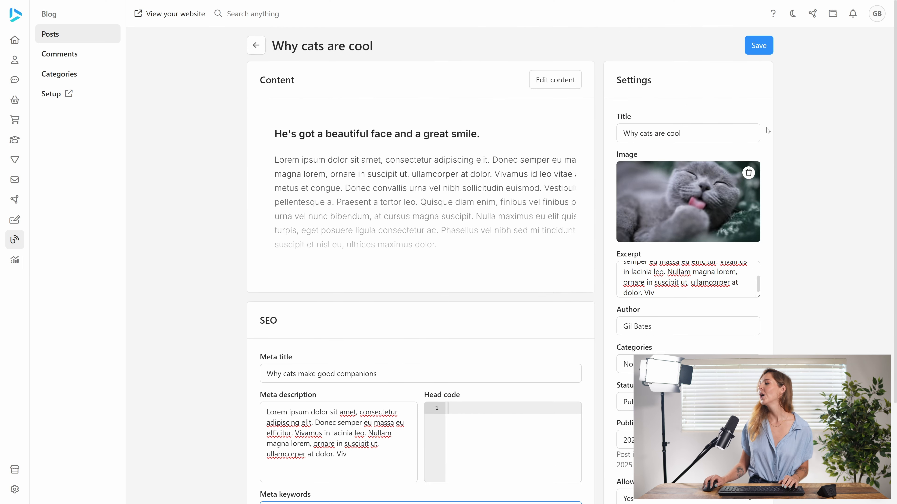
pyautogui.click(771, 46)
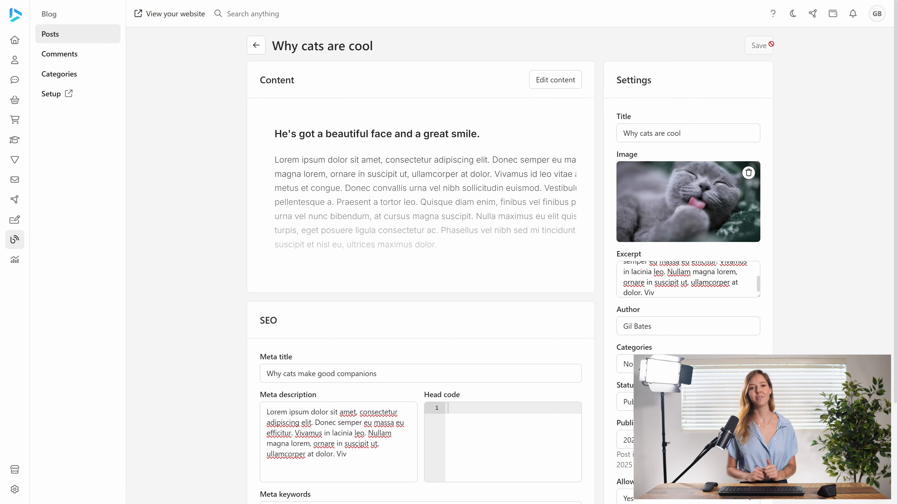